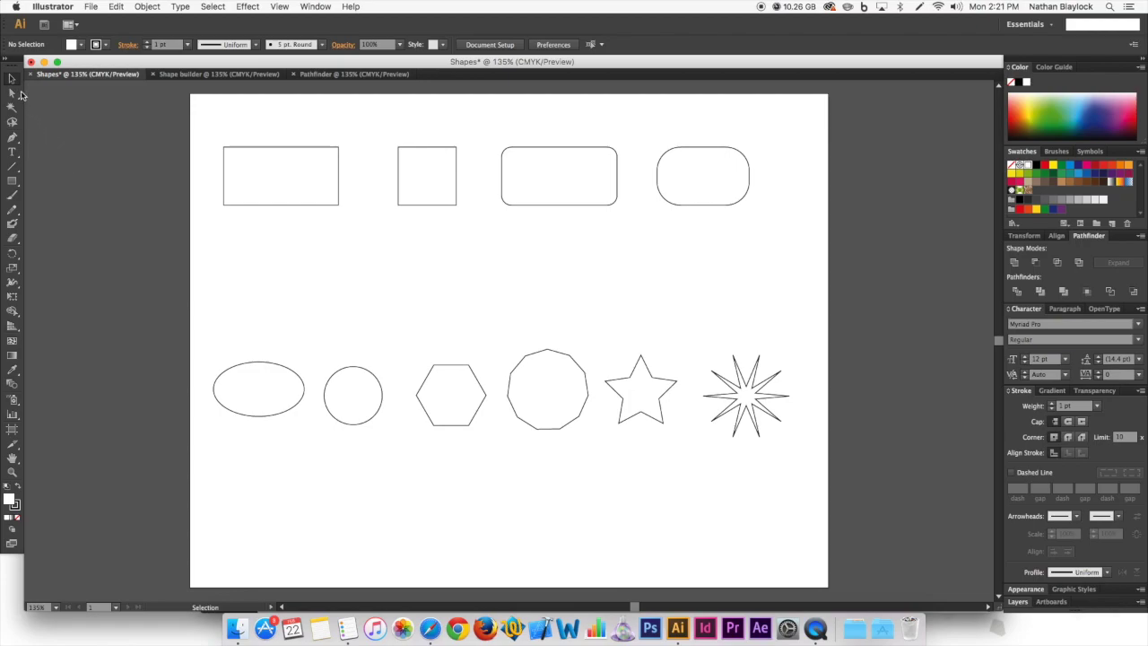
Step: Draw a rectangle matching the first one's width beneath the reference rectangle
{"action": "left_click", "coordinate": [14, 183]}
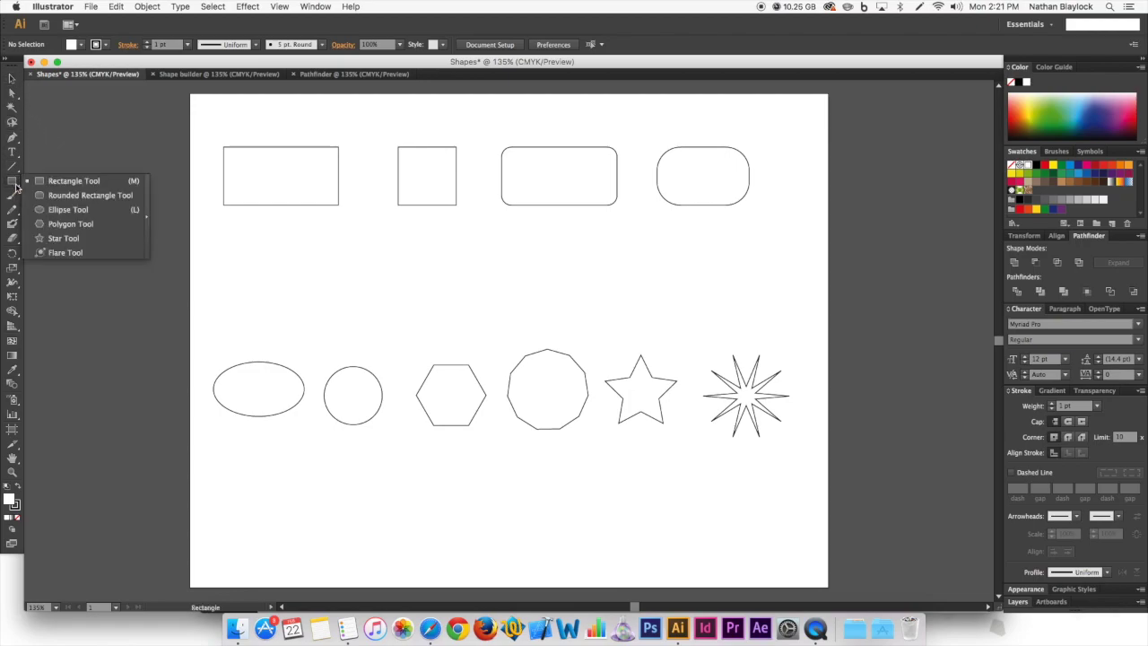
{"action": "left_click_drag", "start_coordinate": [17, 186], "coordinate": [88, 186]}
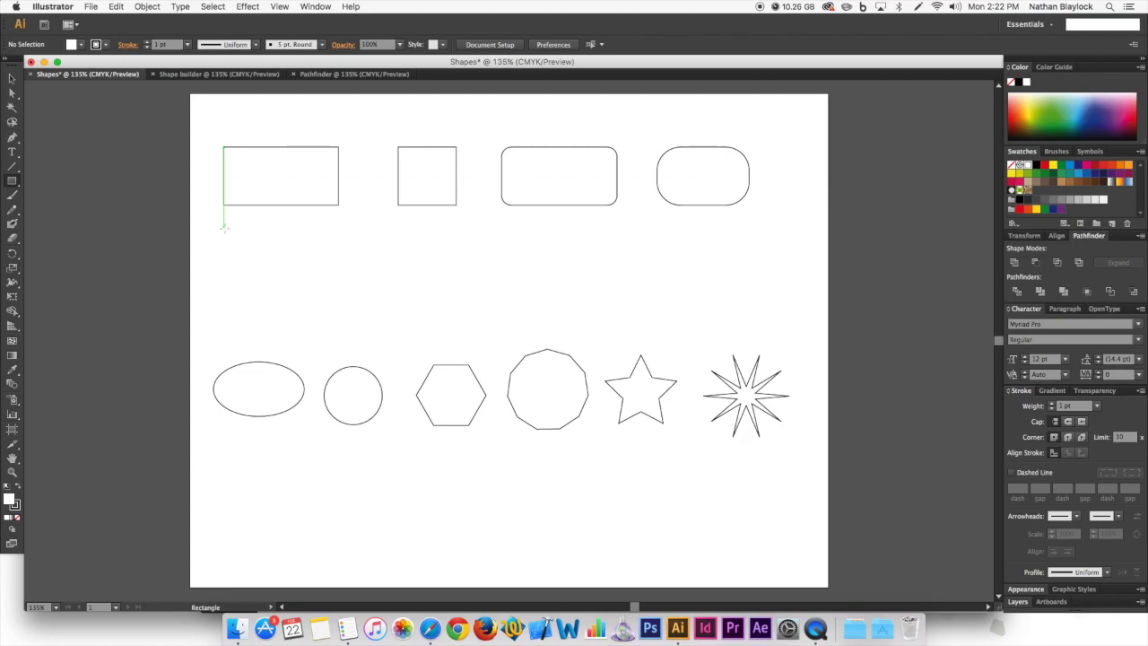
{"action": "left_click_drag", "start_coordinate": [223, 227], "coordinate": [339, 287]}
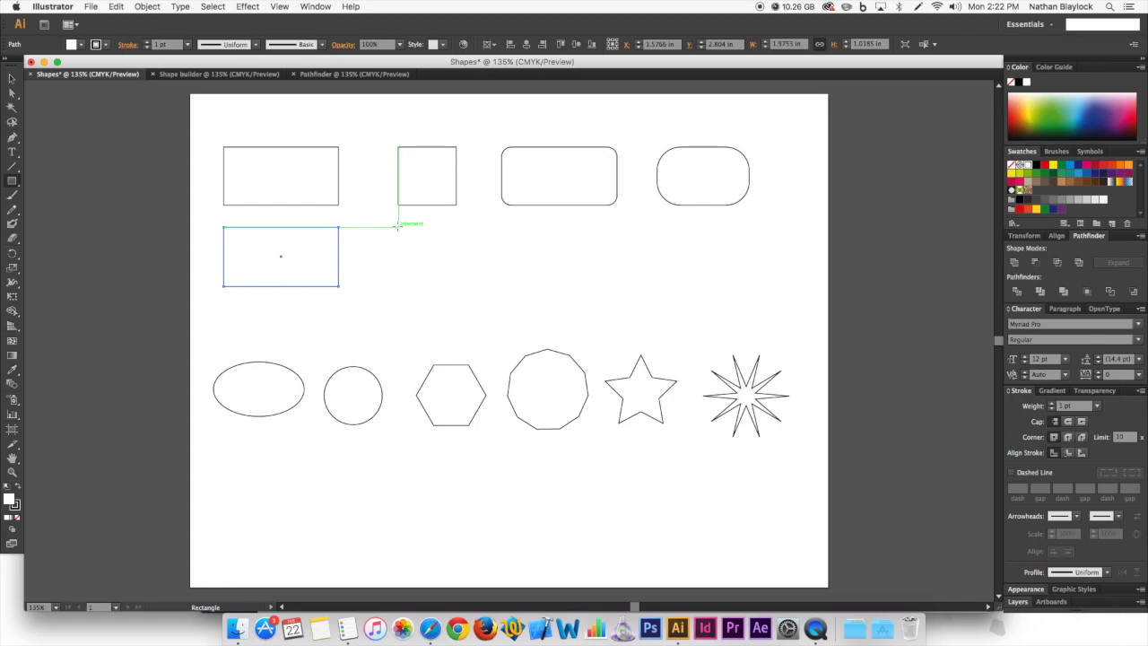
Step: Draw a roughly 1-inch square beneath the reference square
{"action": "left_click_drag", "start_coordinate": [397, 227], "coordinate": [435, 258]}
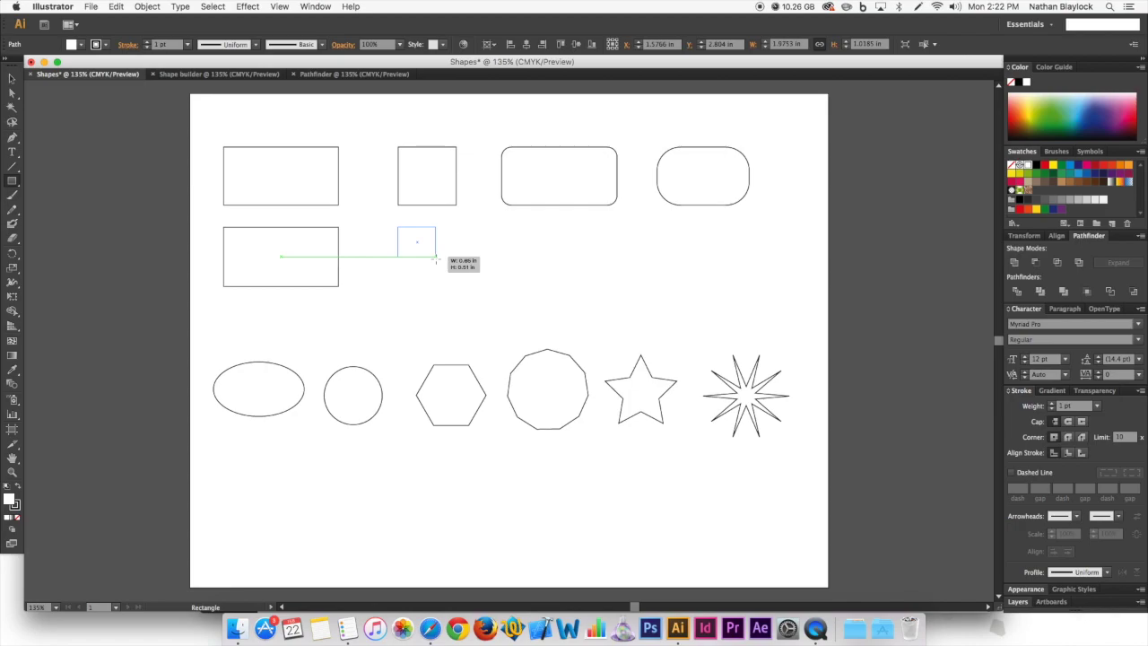
{"action": "left_click_drag", "start_coordinate": [435, 259], "coordinate": [457, 274]}
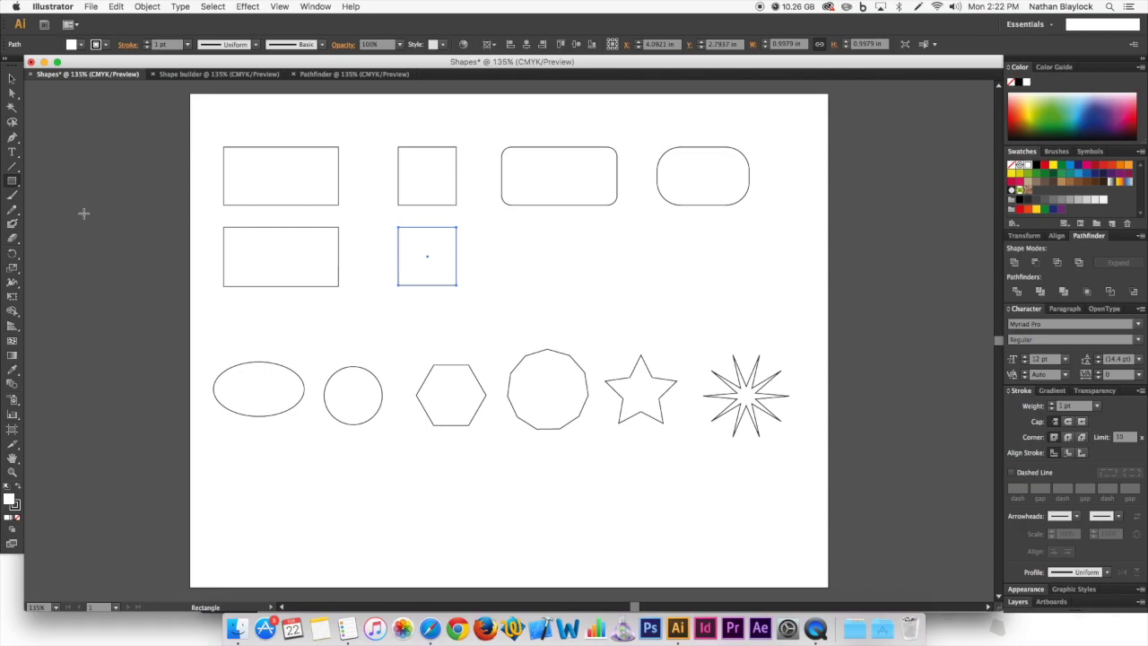
{"action": "left_click", "coordinate": [15, 187]}
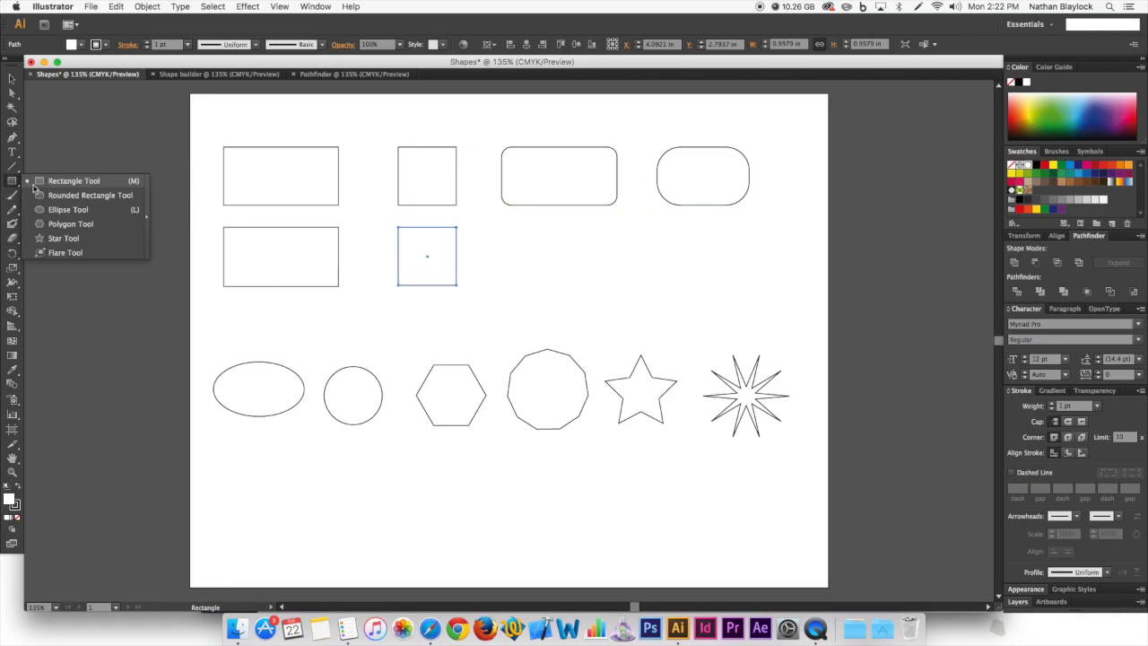
Step: Draw a tight-cornered rounded rectangle beneath the third reference shape
{"action": "left_click", "coordinate": [46, 195]}
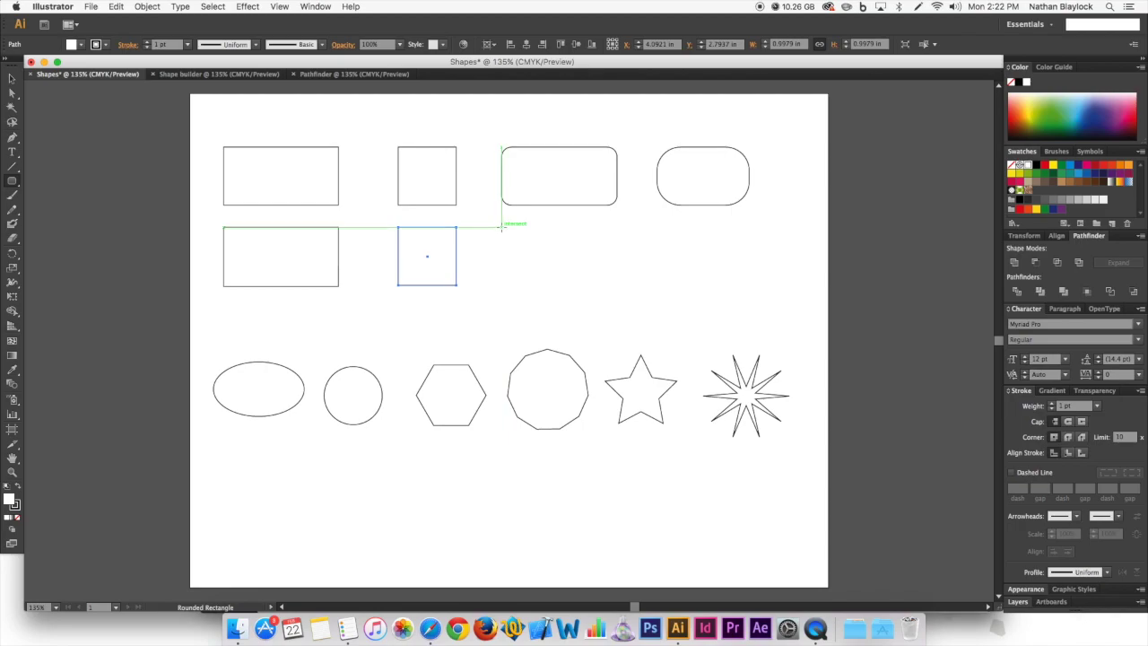
{"action": "left_click_drag", "start_coordinate": [502, 226], "coordinate": [615, 286]}
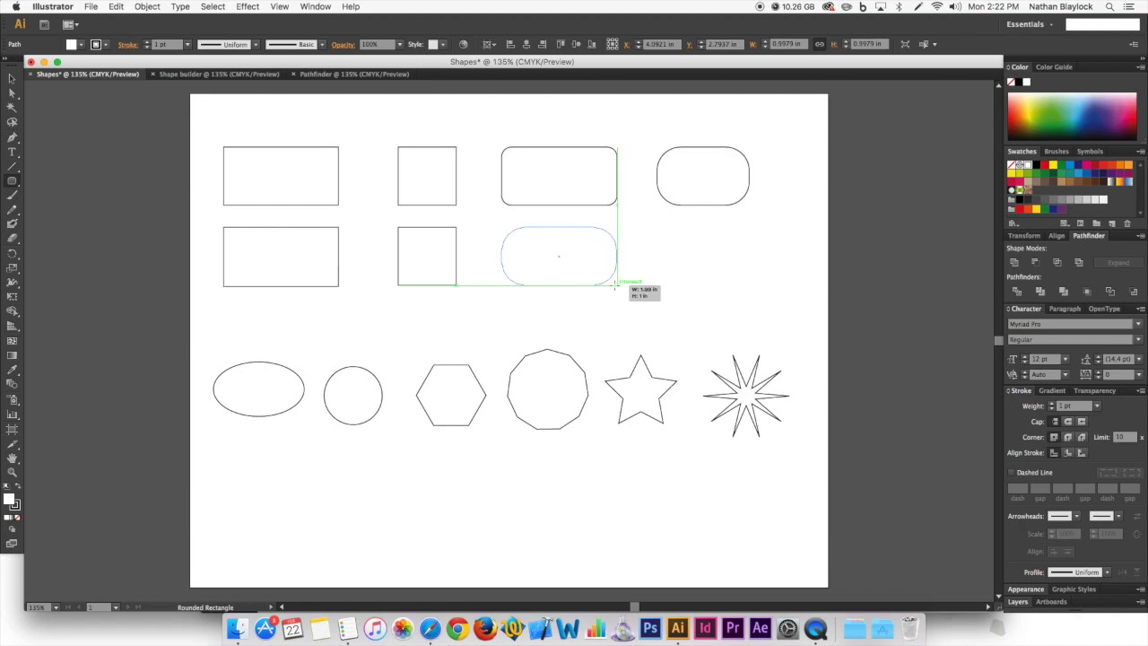
{"action": "left_click_drag", "start_coordinate": [614, 285], "coordinate": [615, 285]}
{"action": "key", "text": "Down"}
{"action": "key", "text": "Down"}
{"action": "key", "text": "Down"}
{"action": "key", "text": "Down"}
{"action": "left_click_drag", "start_coordinate": [615, 285], "coordinate": [614, 285]}
{"action": "left_click_drag", "start_coordinate": [614, 285], "coordinate": [614, 285]}
{"action": "left_click_drag", "start_coordinate": [615, 285], "coordinate": [614, 285]}
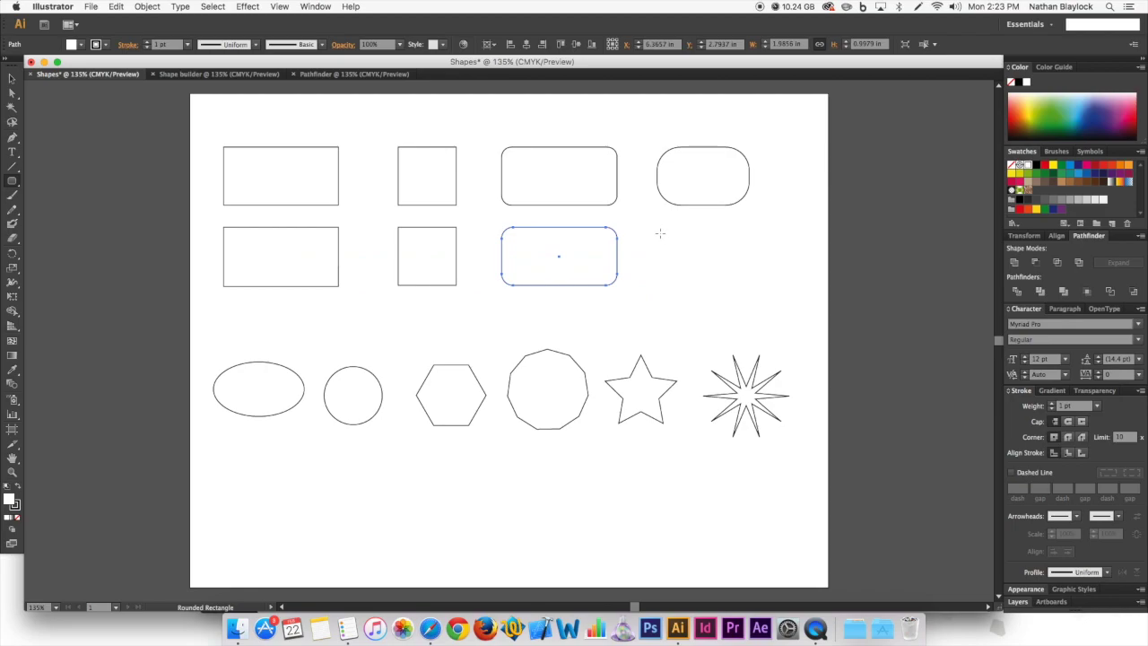
Step: Draw a pill-shaped rounded rectangle with fully rounded ends beneath the reference pill
{"action": "left_click_drag", "start_coordinate": [658, 231], "coordinate": [754, 287]}
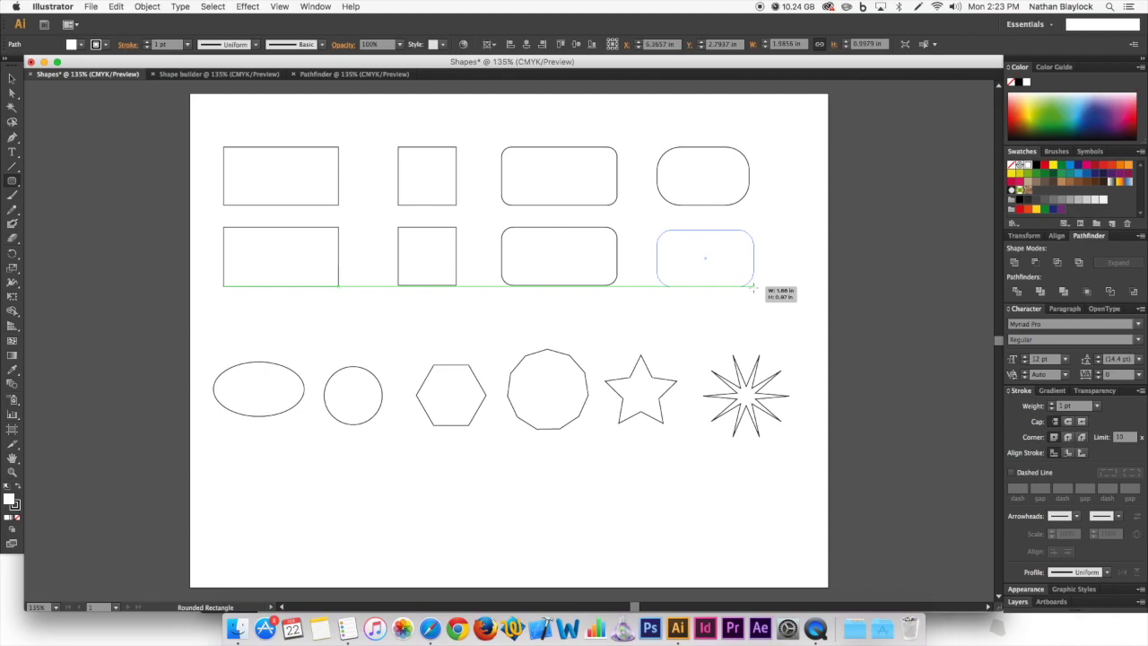
{"action": "key", "text": "Up"}
{"action": "key", "text": "Up"}
{"action": "key", "text": "Up"}
{"action": "key", "text": "Up"}
{"action": "left_click_drag", "start_coordinate": [753, 288], "coordinate": [756, 286]}
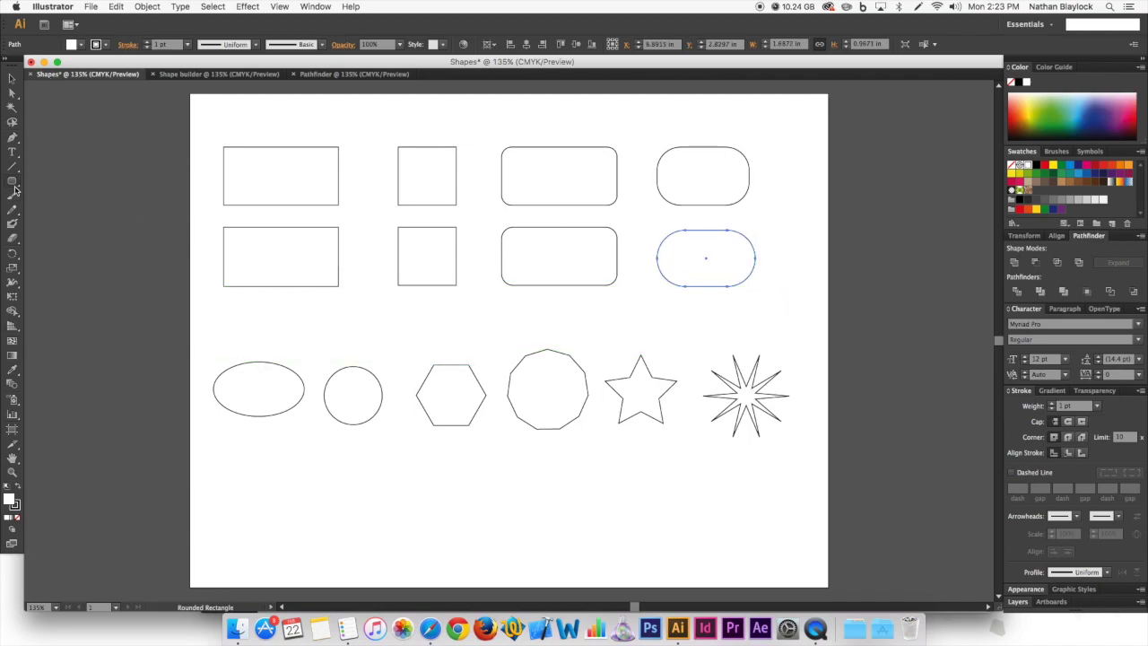
{"action": "left_click_drag", "start_coordinate": [13, 183], "coordinate": [82, 214]}
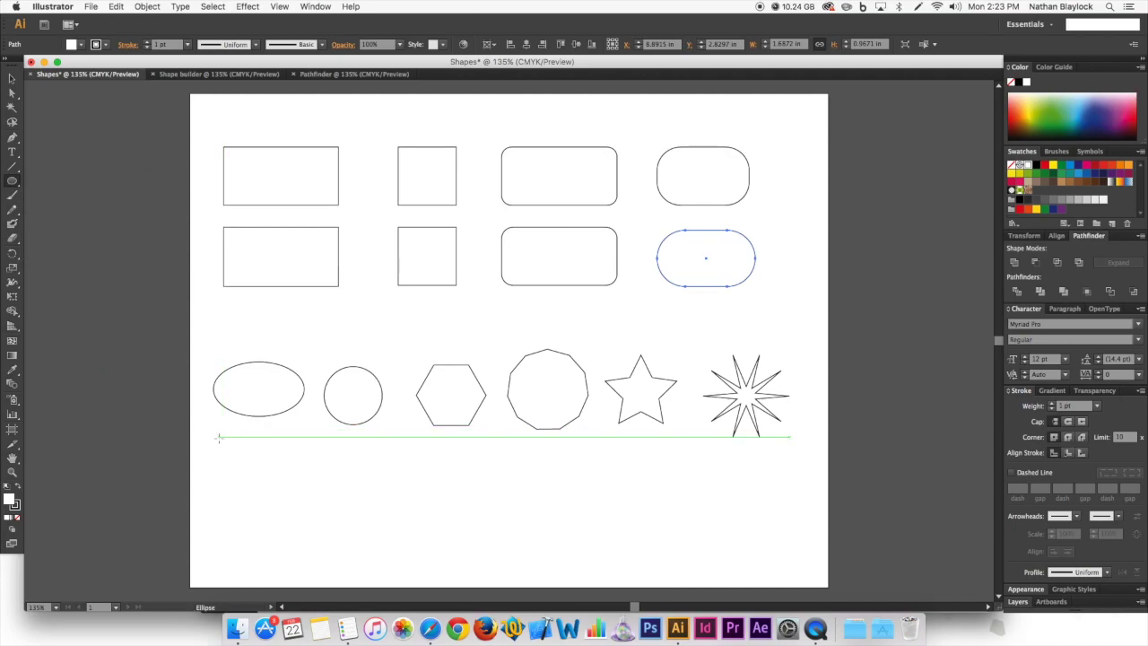
Step: Draw an ellipse and a roughly 0.92-inch circle beneath the reference oval and circle
{"action": "left_click_drag", "start_coordinate": [214, 440], "coordinate": [305, 492]}
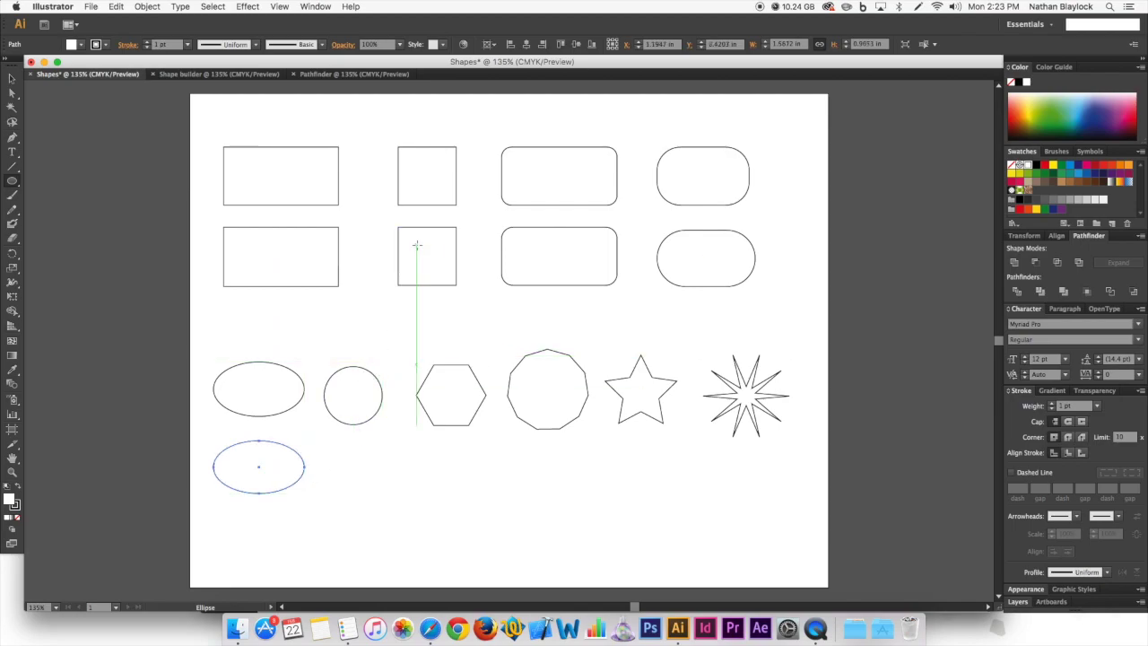
{"action": "left_click_drag", "start_coordinate": [333, 444], "coordinate": [384, 494]}
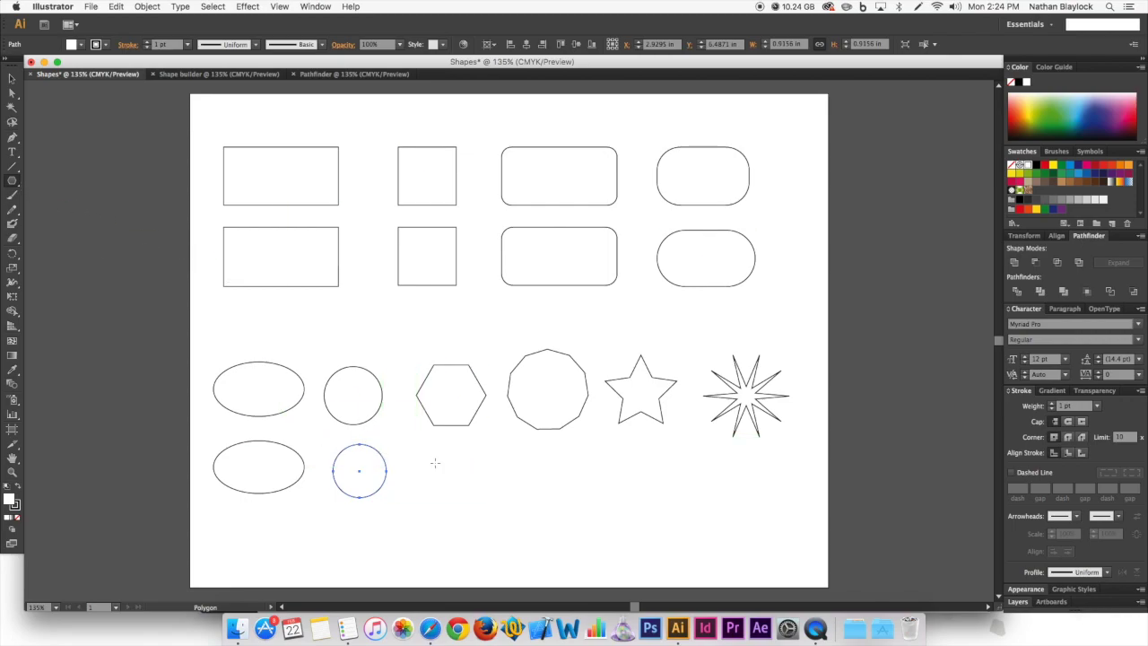
Step: Draw a hexagon about 1.12 by 0.97 inches beneath the reference hexagon
{"action": "left_click_drag", "start_coordinate": [434, 462], "coordinate": [450, 500]}
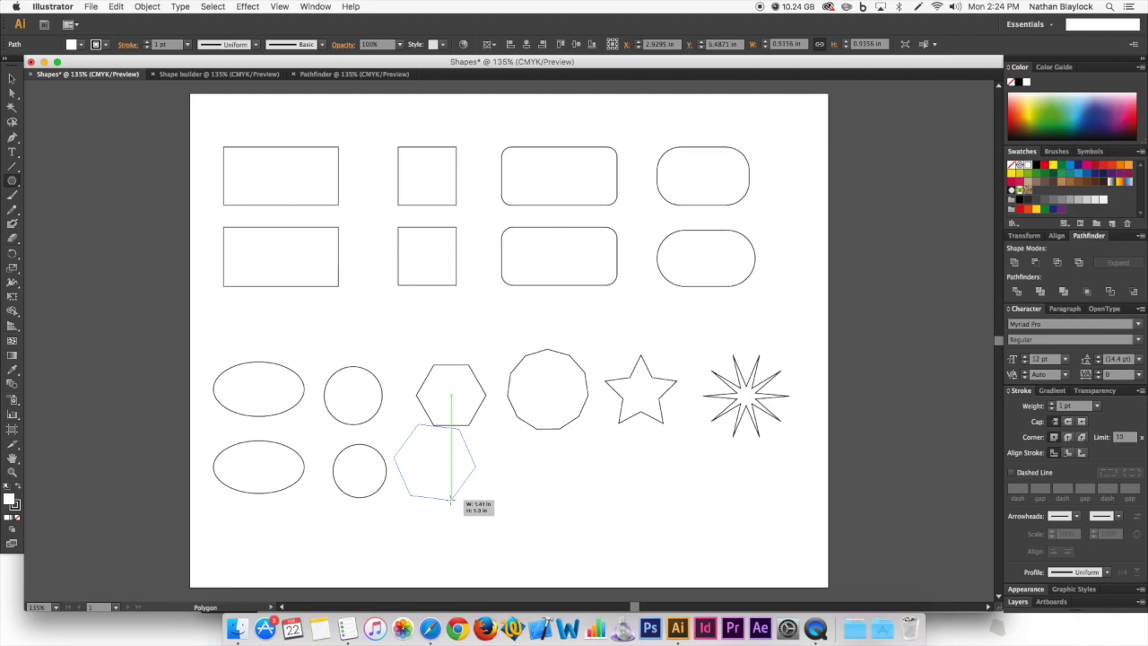
{"action": "mouse_move", "coordinate": [451, 499]}
{"action": "left_mouse_down"}
{"action": "mouse_move", "coordinate": [454, 489]}
{"action": "mouse_move", "coordinate": [462, 498]}
{"action": "mouse_move", "coordinate": [457, 486]}
{"action": "mouse_move", "coordinate": [470, 490]}
{"action": "mouse_move", "coordinate": [477, 444]}
{"action": "mouse_move", "coordinate": [472, 508]}
{"action": "mouse_move", "coordinate": [459, 483]}
{"action": "left_mouse_up"}
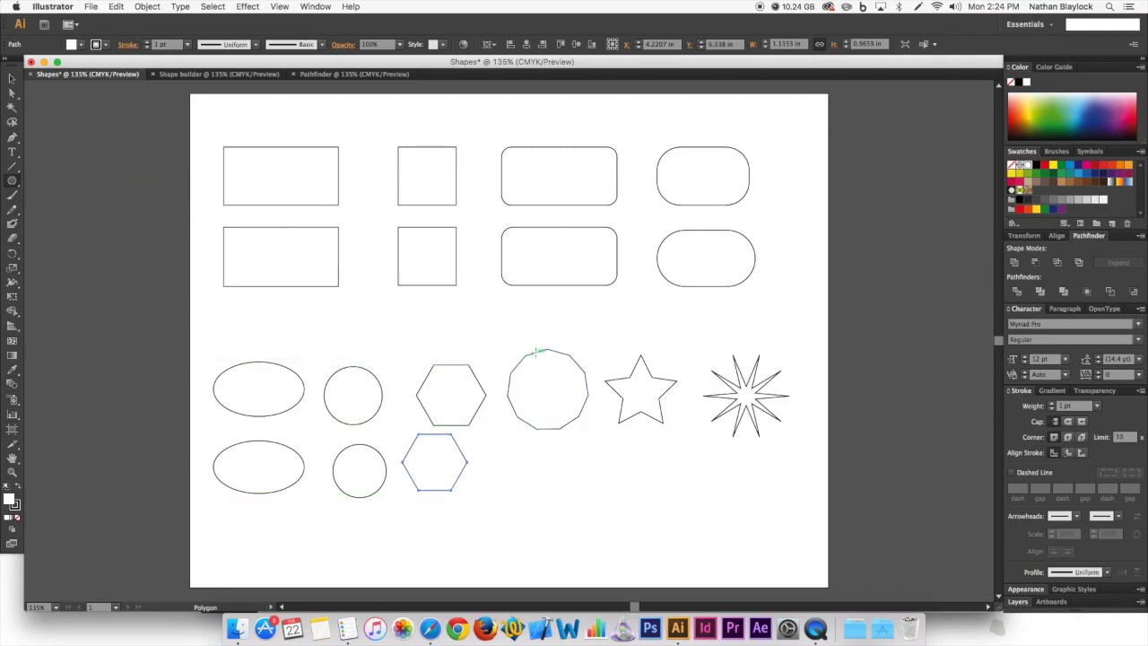
Step: Place an exact 10-sided polygon, then undo the misplaced small polygon
{"action": "left_click", "coordinate": [542, 477]}
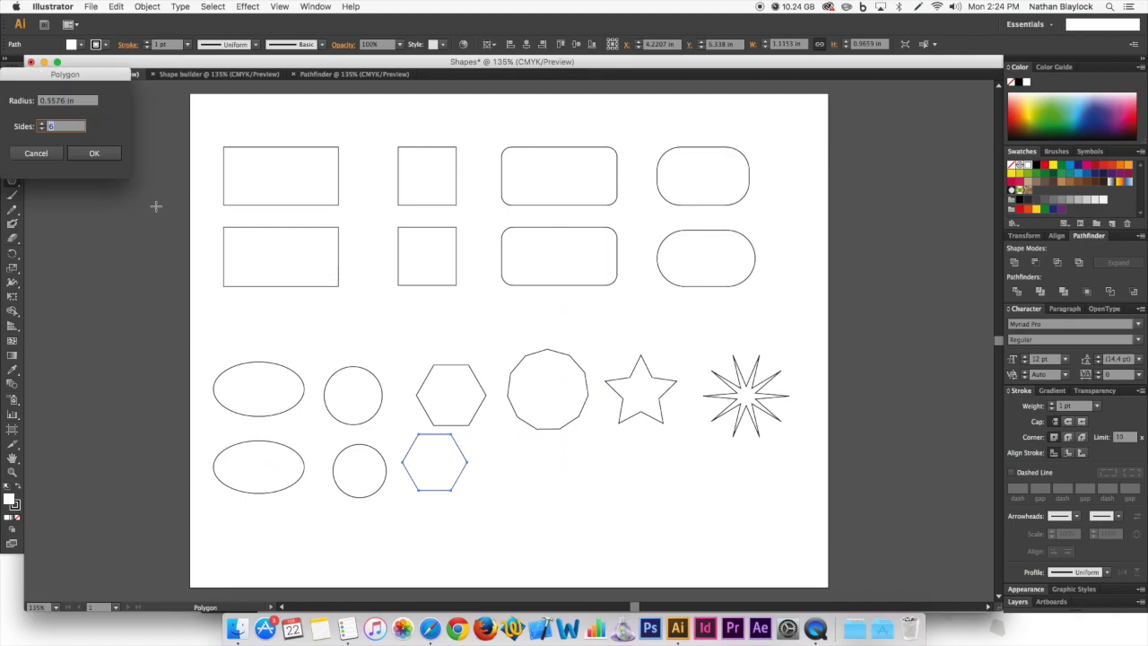
{"action": "type", "text": "10"}
{"action": "left_click", "coordinate": [89, 153]}
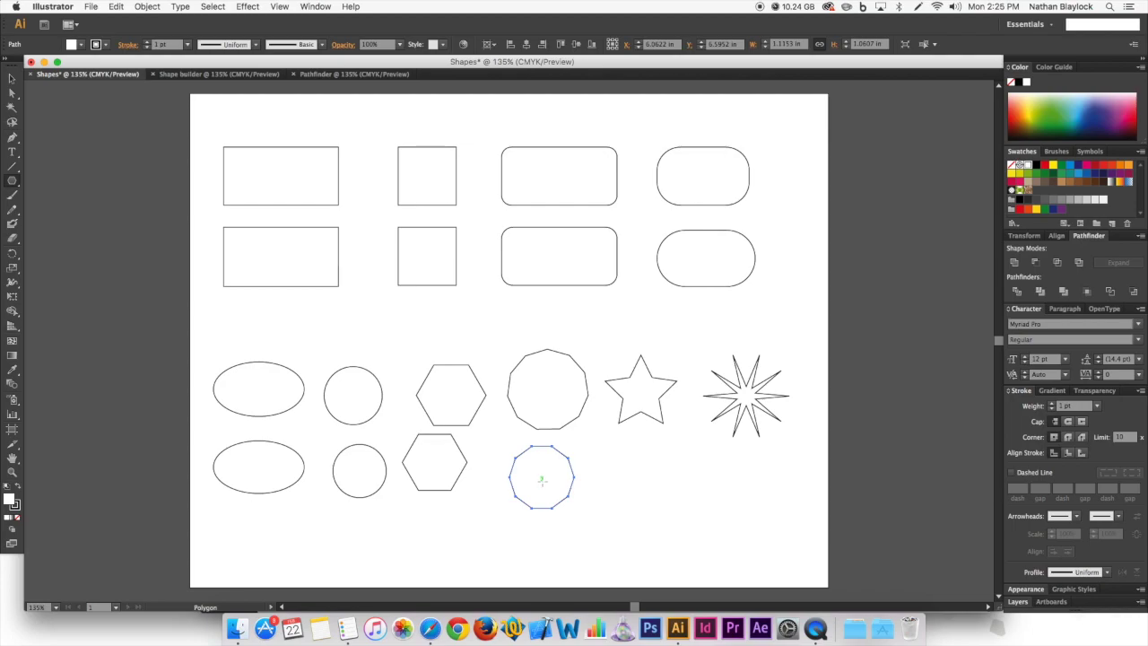
{"action": "key", "text": "super+z"}
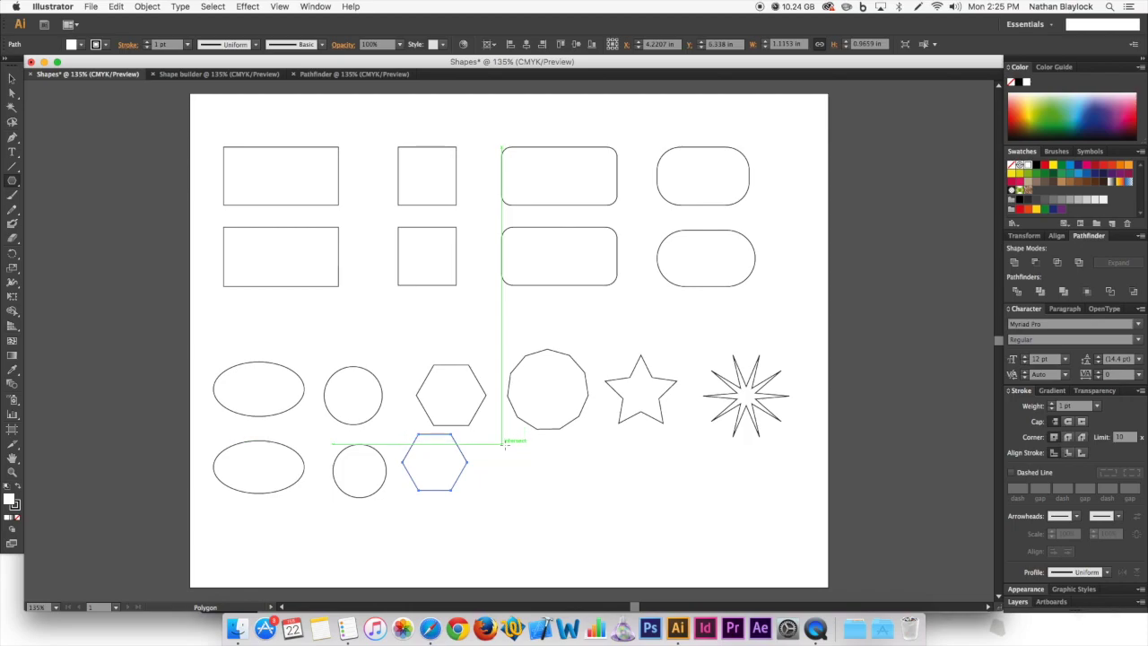
Step: Draw a ten-sided polygon beneath the reference ten-sided shape and deselect it
{"action": "left_click_drag", "start_coordinate": [518, 454], "coordinate": [590, 518]}
{"action": "key", "text": "Down"}
{"action": "key", "text": "Down"}
{"action": "key", "text": "Down"}
{"action": "key", "text": "Down"}
{"action": "key", "text": "Down"}
{"action": "key", "text": "Down"}
{"action": "key", "text": "Down"}
{"action": "key", "text": "Down"}
{"action": "key", "text": "Down"}
{"action": "key", "text": "Down"}
{"action": "key", "text": "Down"}
{"action": "key", "text": "Down"}
{"action": "key", "text": "Down"}
{"action": "key", "text": "Down"}
{"action": "key", "text": "Down"}
{"action": "key", "text": "Down"}
{"action": "key", "text": "Down"}
{"action": "key", "text": "Down"}
{"action": "key", "text": "Down"}
{"action": "key", "text": "Down"}
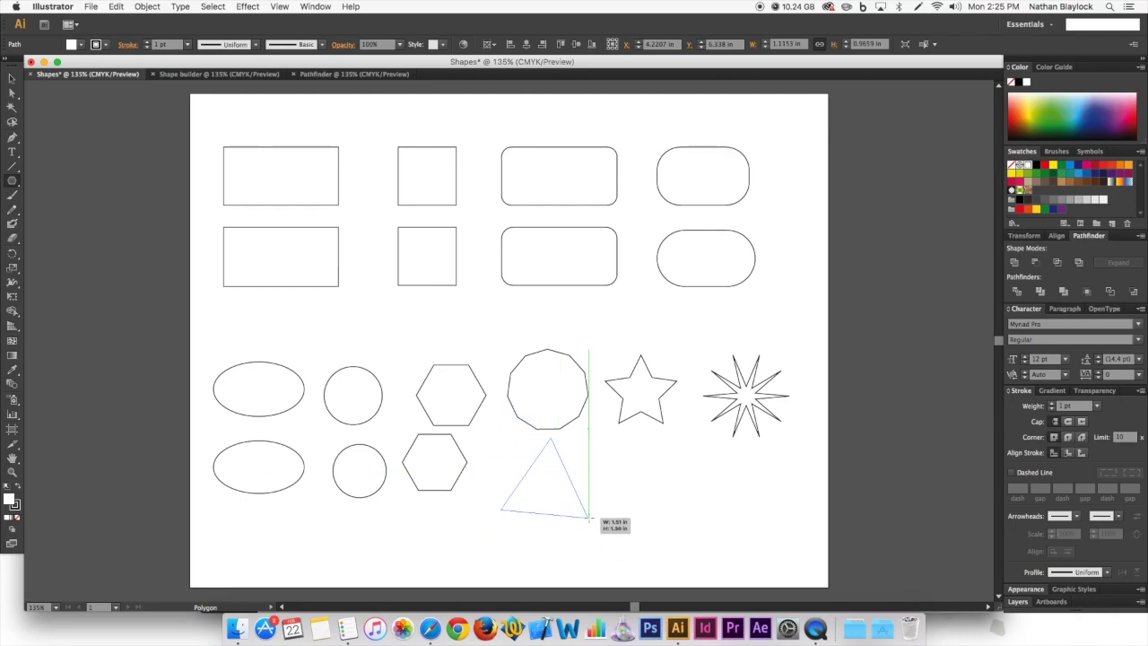
{"action": "left_click_drag", "start_coordinate": [589, 519], "coordinate": [586, 512]}
{"action": "key", "text": "Up"}
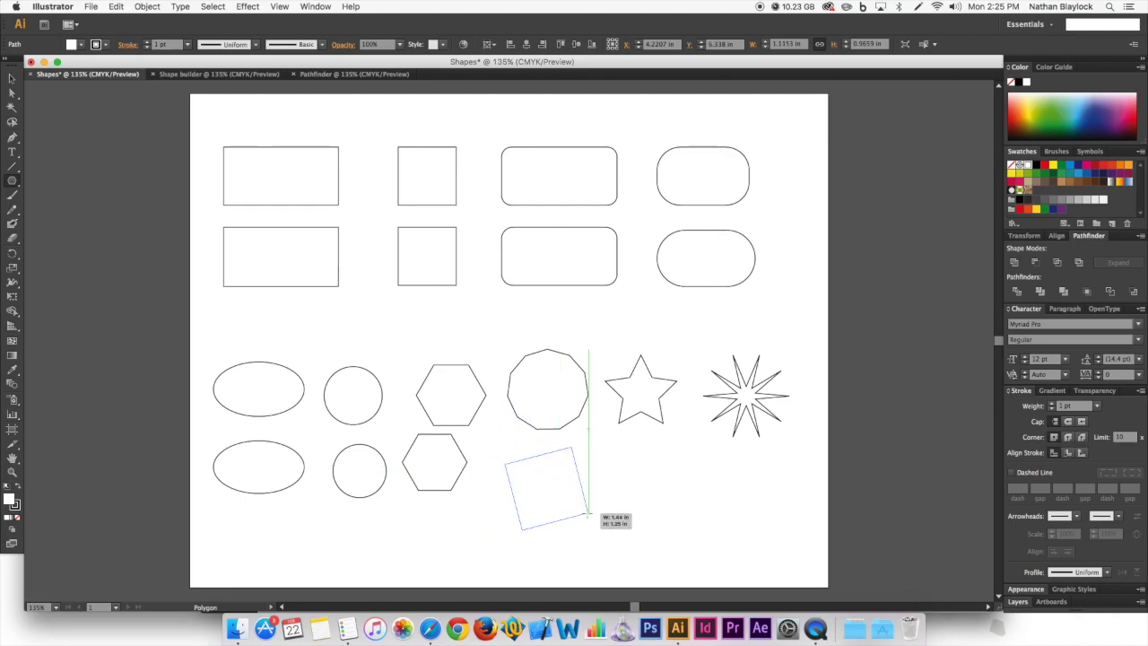
{"action": "mouse_move", "coordinate": [587, 514]}
{"action": "left_mouse_down"}
{"action": "mouse_move", "coordinate": [554, 522]}
{"action": "mouse_move", "coordinate": [575, 521]}
{"action": "mouse_move", "coordinate": [578, 507]}
{"action": "left_mouse_up"}
{"action": "key", "text": "Up"}
{"action": "key", "text": "Up"}
{"action": "key", "text": "Up"}
{"action": "key", "text": "Up"}
{"action": "key", "text": "Up"}
{"action": "key", "text": "Up"}
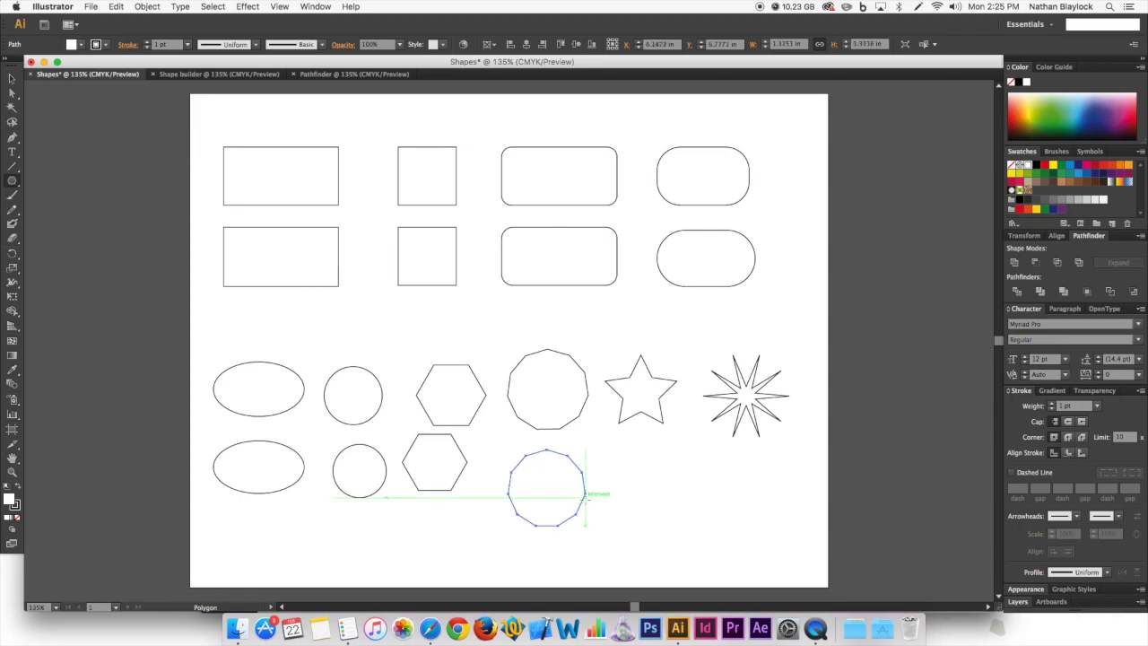
{"action": "left_click", "coordinate": [69, 223], "text": "super"}
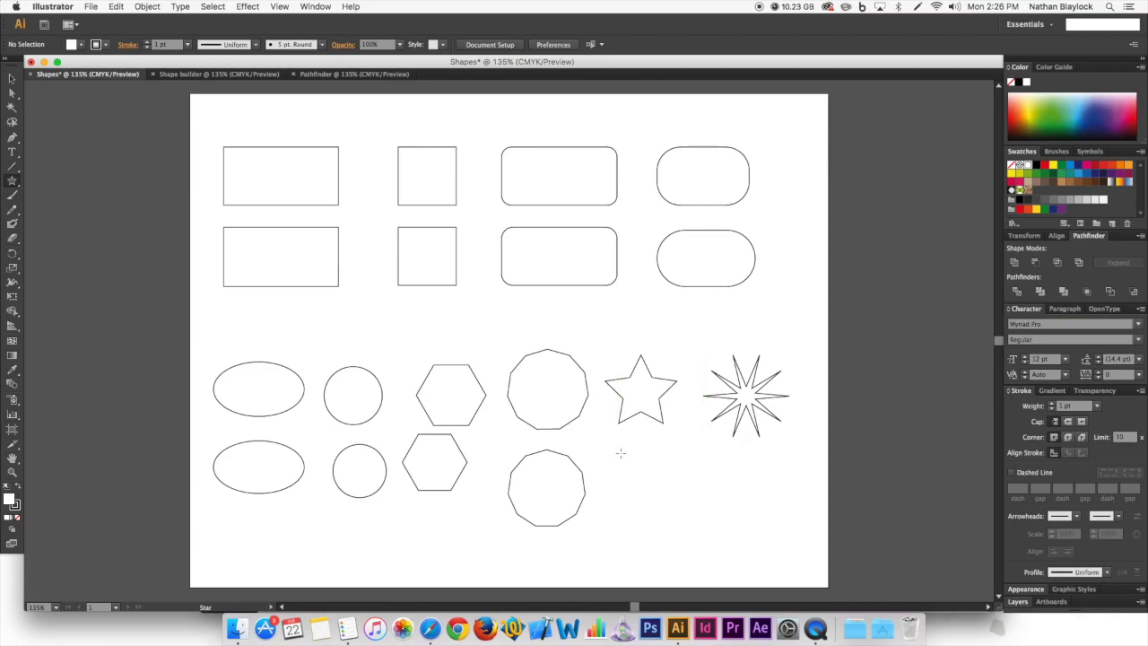
Step: Draw a five-pointed star beneath the reference star, leaving the spiky star unselected
{"action": "left_click_drag", "start_coordinate": [624, 459], "coordinate": [671, 514]}
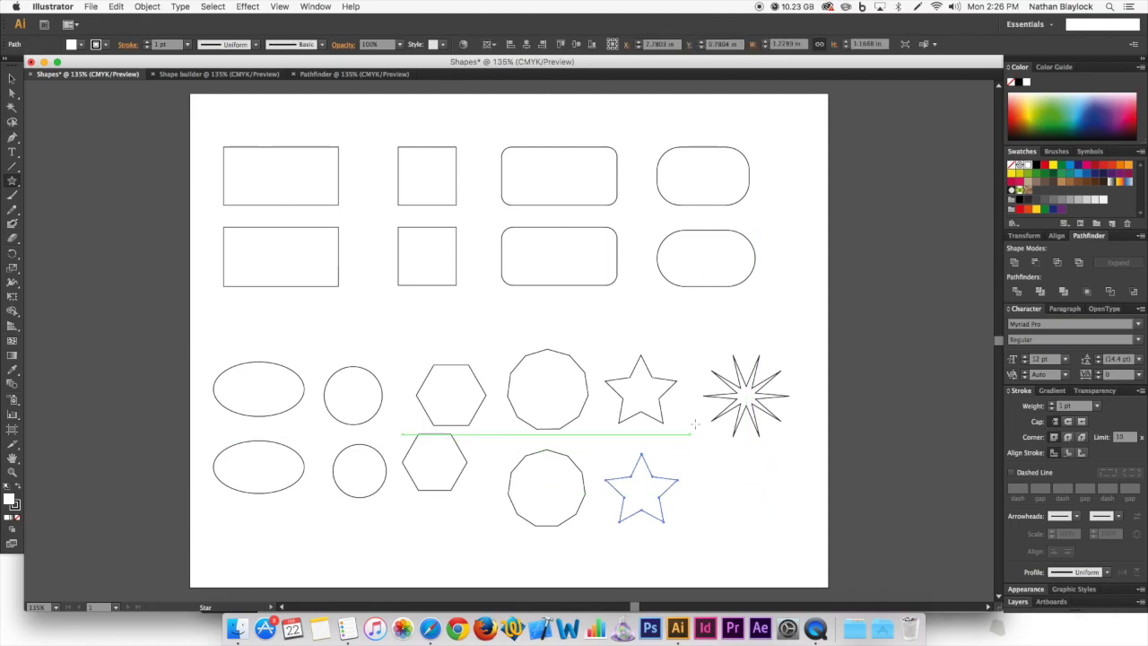
{"action": "left_click", "coordinate": [745, 386], "text": "shift"}
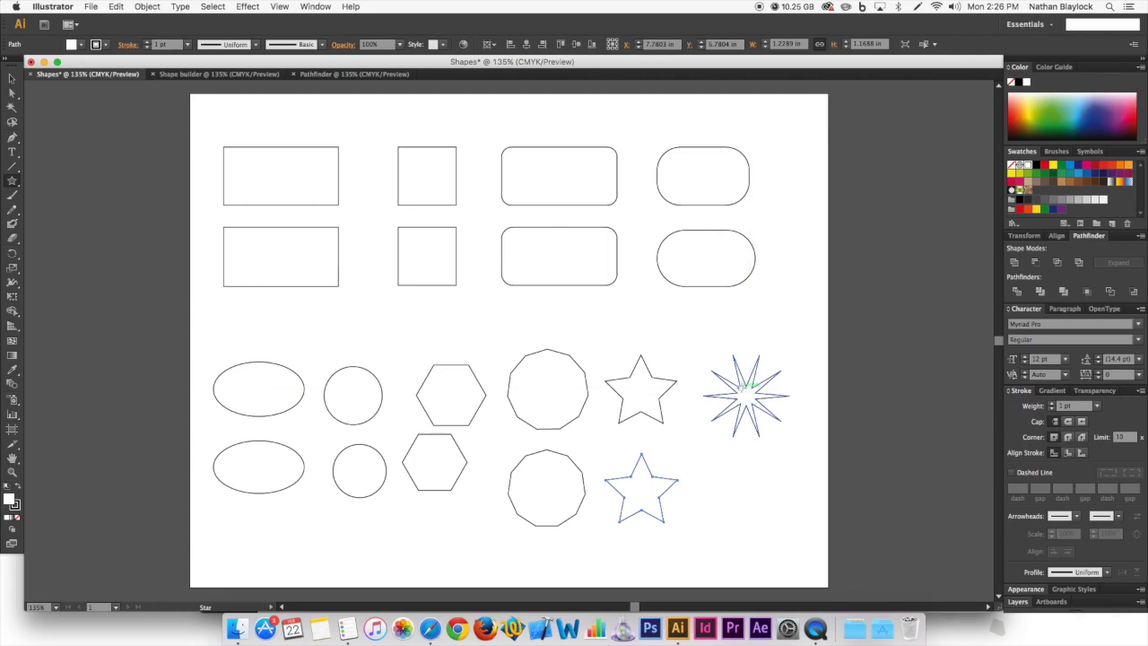
{"action": "left_click", "coordinate": [743, 387], "text": "shift"}
Step: Create a 10-point star with 0.4 in outer radius beneath the spiky star, then delete it
{"action": "left_click", "coordinate": [740, 487]}
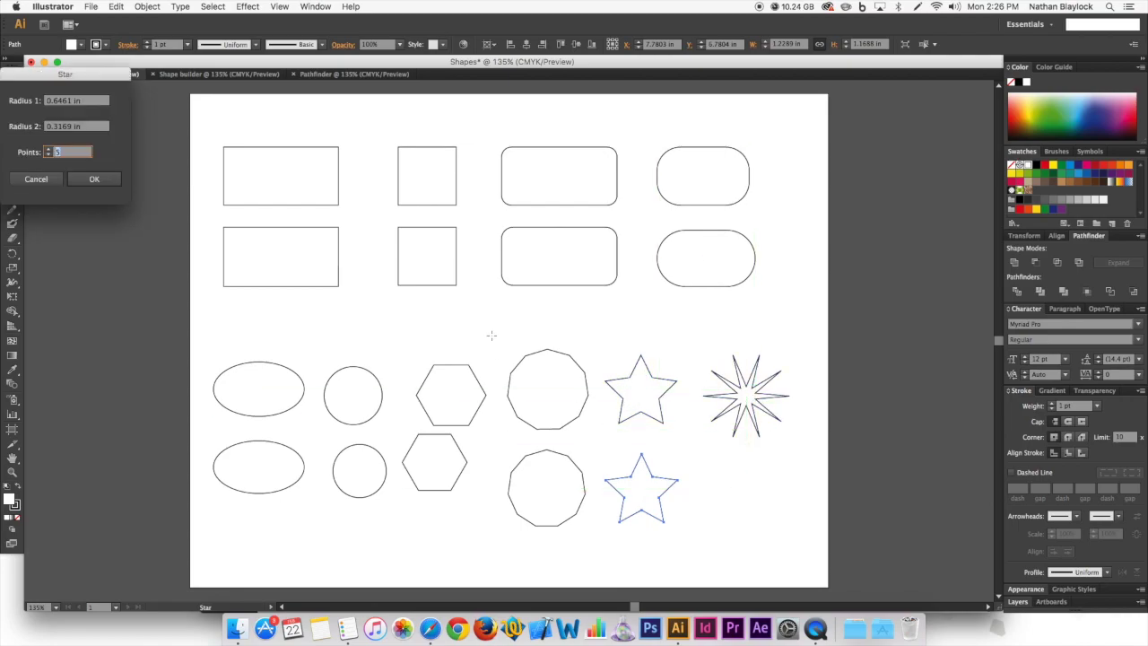
{"action": "left_click", "coordinate": [48, 149]}
{"action": "left_click", "coordinate": [48, 149]}
{"action": "left_click", "coordinate": [48, 149]}
{"action": "left_click", "coordinate": [48, 149]}
{"action": "left_click", "coordinate": [49, 149]}
{"action": "left_click", "coordinate": [91, 104]}
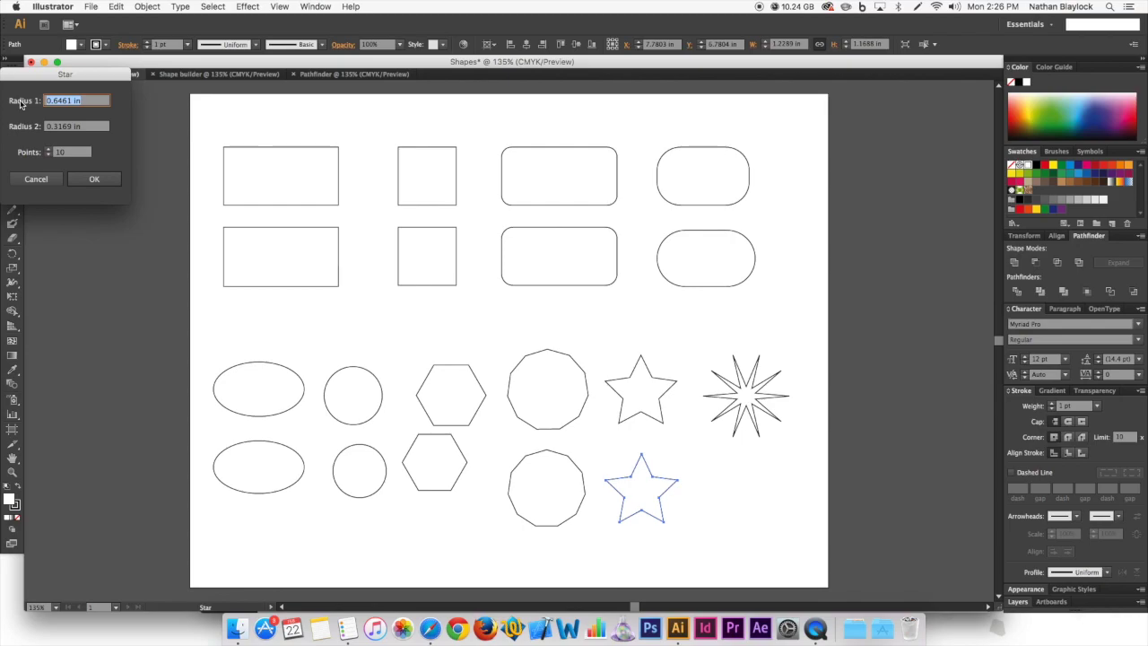
{"action": "key", "text": "BackSpace"}
{"action": "type", "text": ".4"}
{"action": "left_click", "coordinate": [94, 179]}
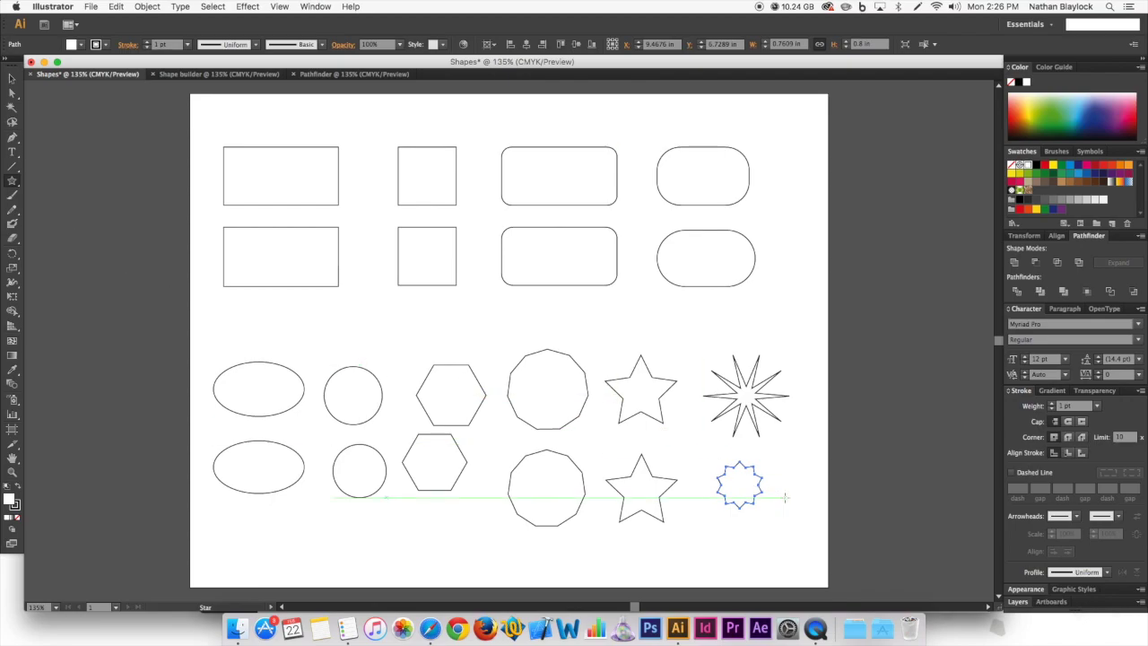
{"action": "key", "text": "Delete"}
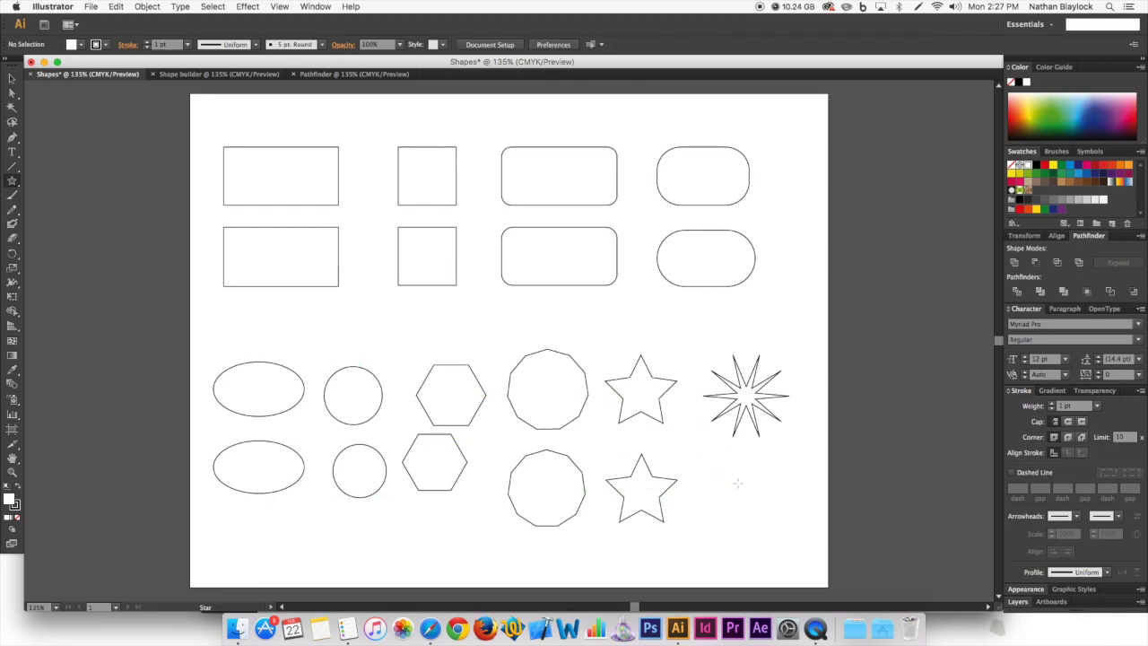
Step: Start a new star below the spiky reference star, reduced to eight points
{"action": "left_click_drag", "start_coordinate": [741, 474], "coordinate": [790, 536]}
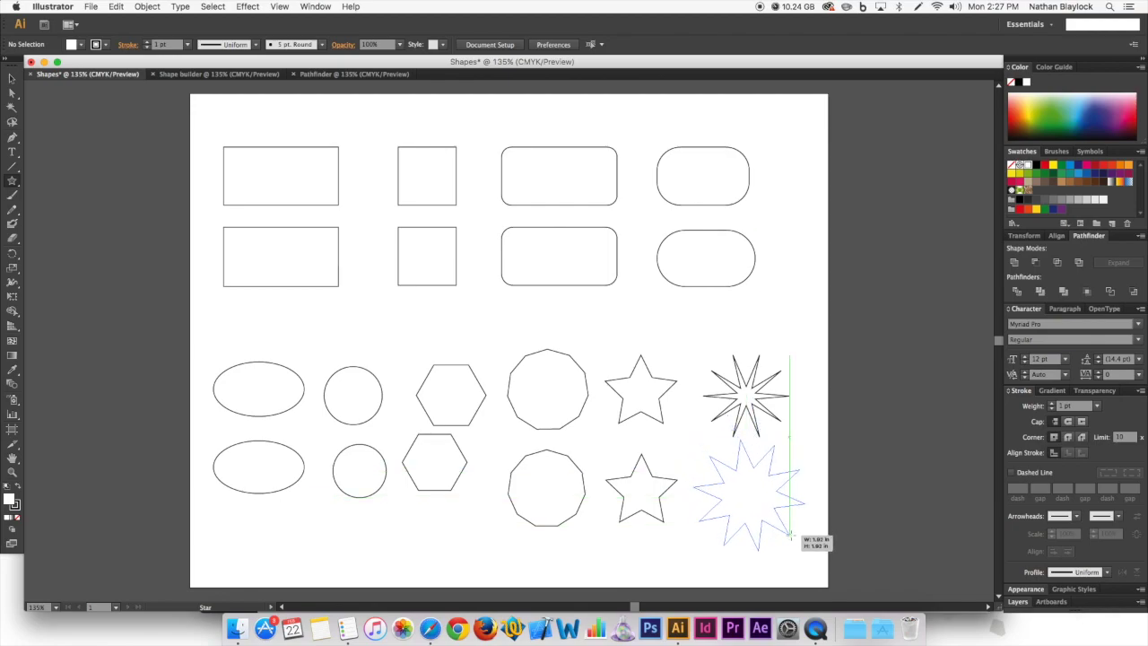
{"action": "left_click_drag", "start_coordinate": [789, 535], "coordinate": [791, 536]}
{"action": "key", "text": "Down"}
{"action": "key", "text": "Down"}
{"action": "key", "text": "Down"}
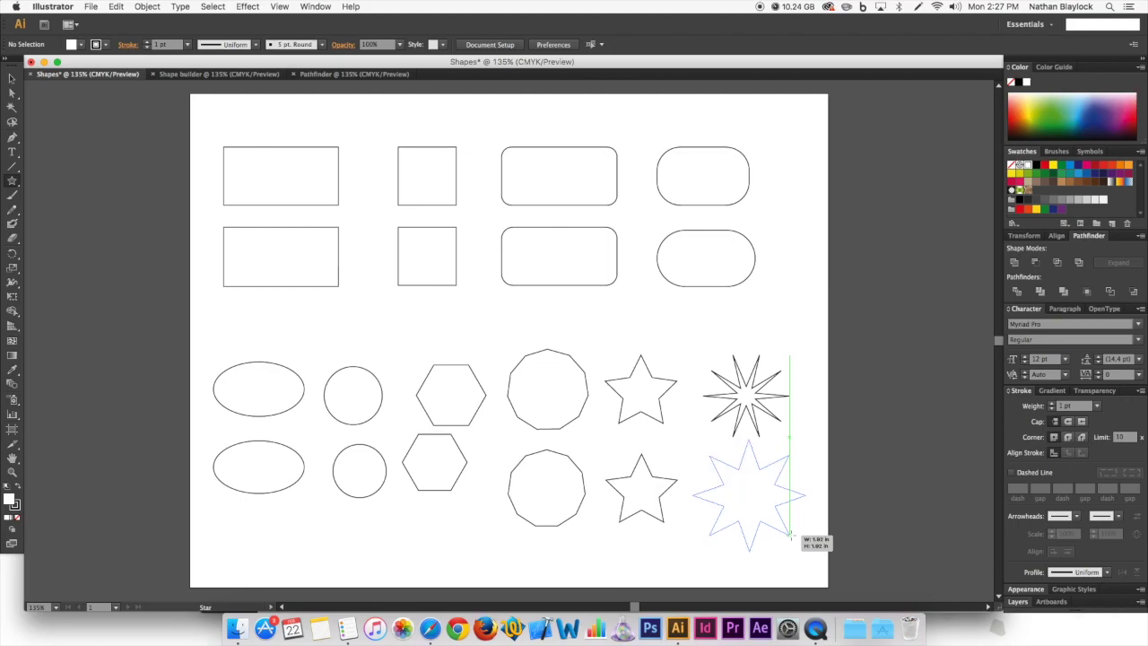
Step: Finish the sharp eight-pointed star about 3.5 inches wide, then deselect everything
{"action": "left_click_drag", "start_coordinate": [790, 537], "coordinate": [854, 588]}
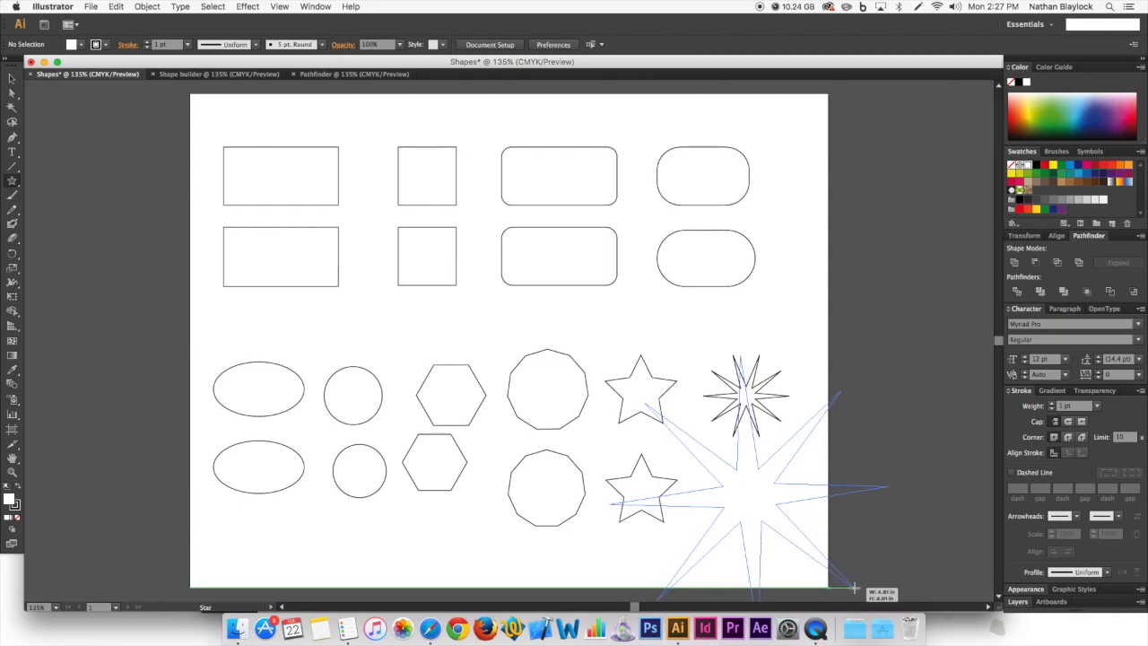
{"action": "left_click_drag", "start_coordinate": [854, 588], "coordinate": [778, 518]}
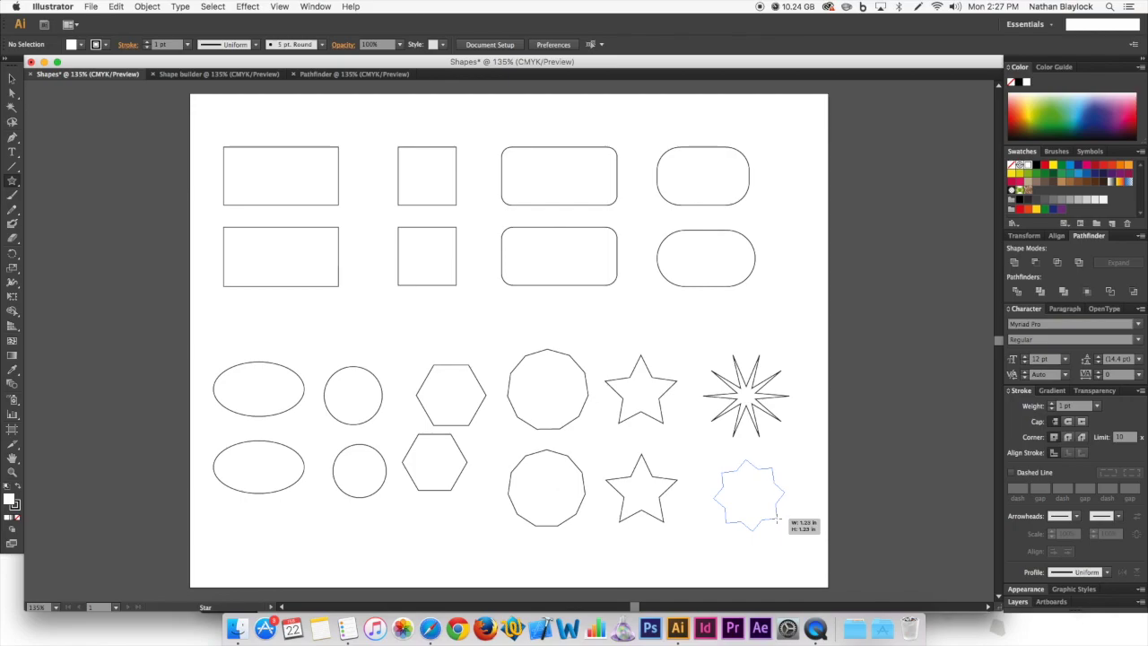
{"action": "left_click_drag", "start_coordinate": [778, 518], "coordinate": [841, 544]}
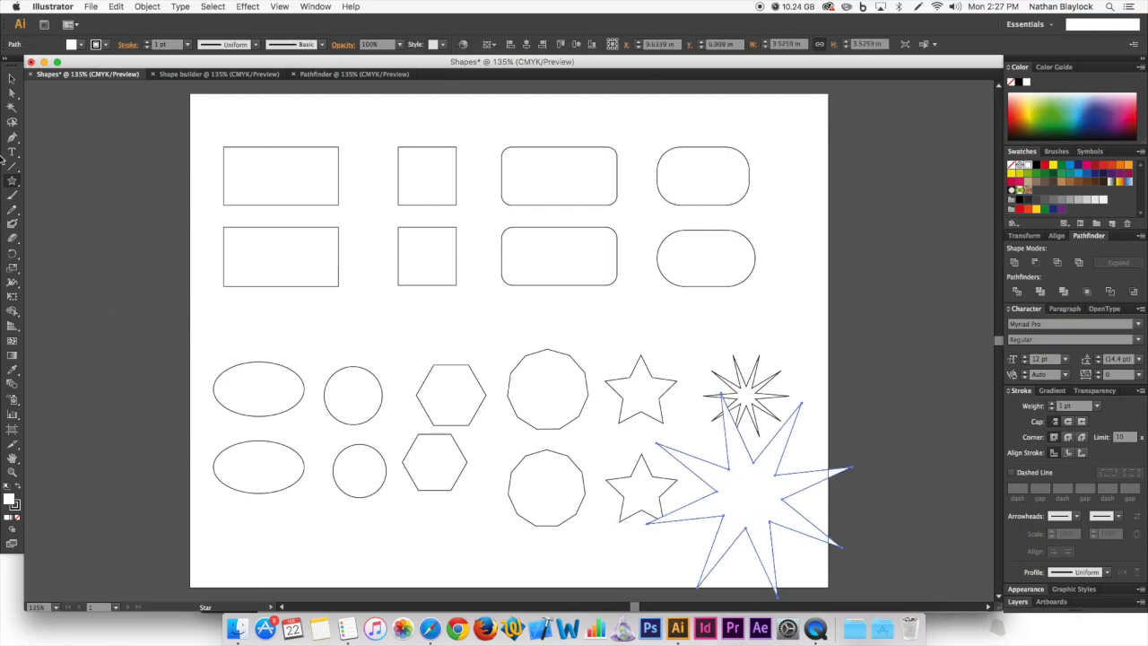
{"action": "left_click", "coordinate": [12, 78]}
{"action": "left_click", "coordinate": [162, 232]}
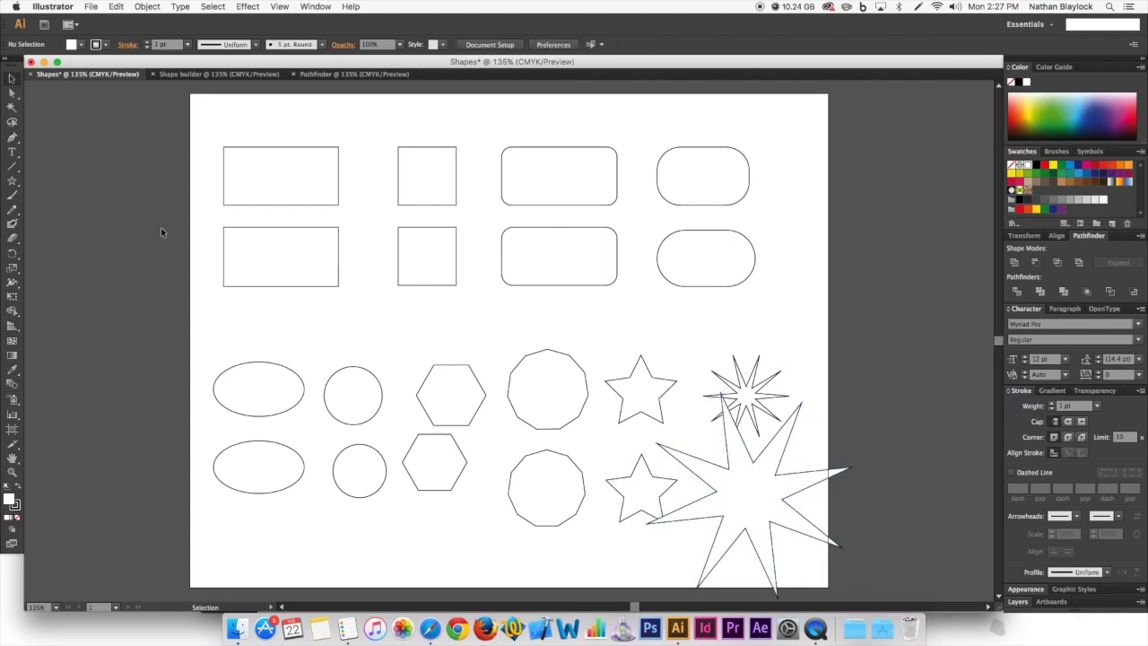